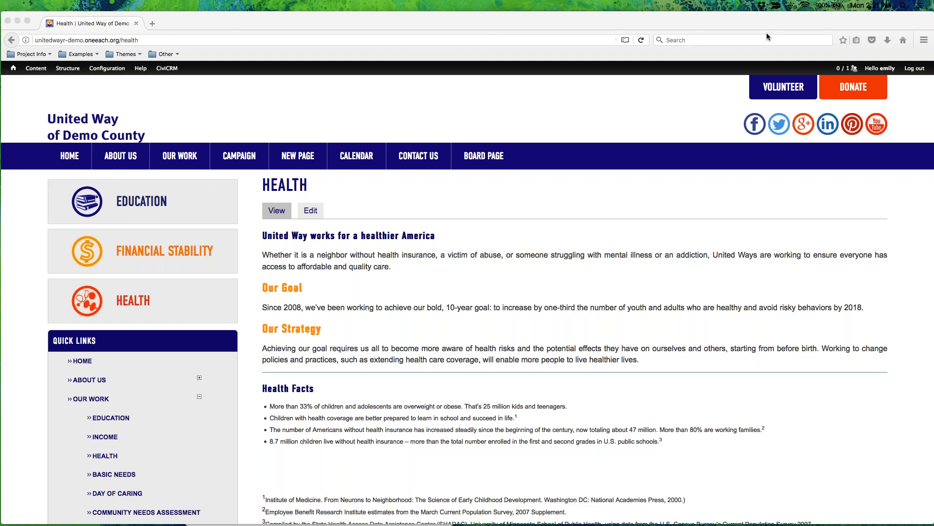
Open the Health page for editing, start adding a body image, and preview senior_man_gardening650x433.png among the server files
left_click(650, 222)
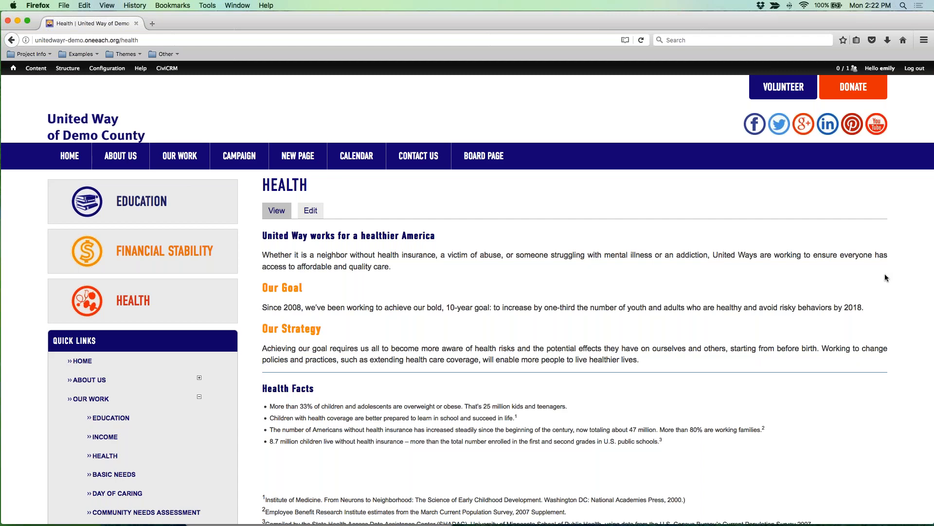
left_click(310, 210)
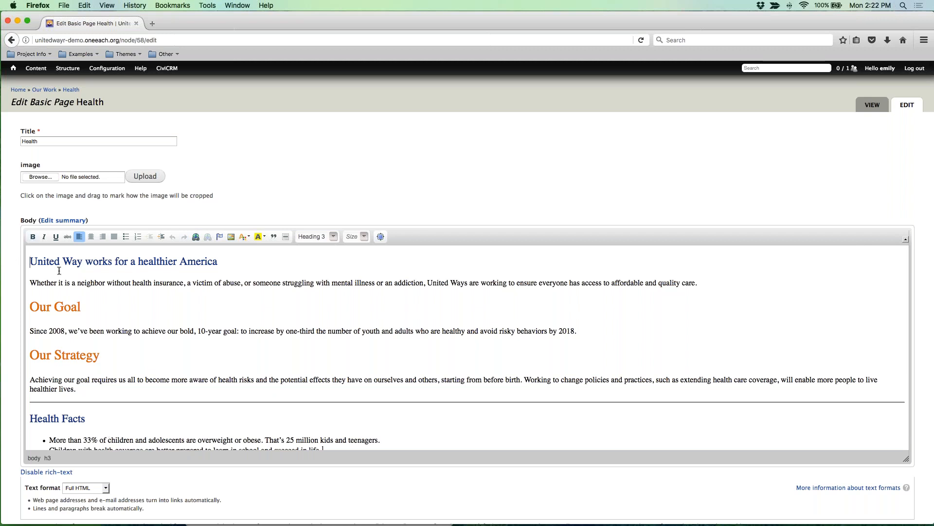
left_click(232, 237)
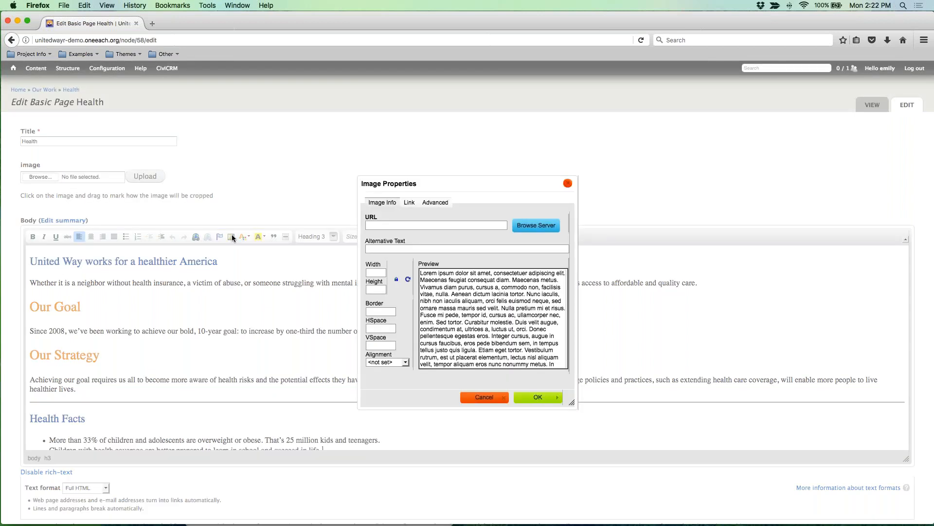
left_click(533, 227)
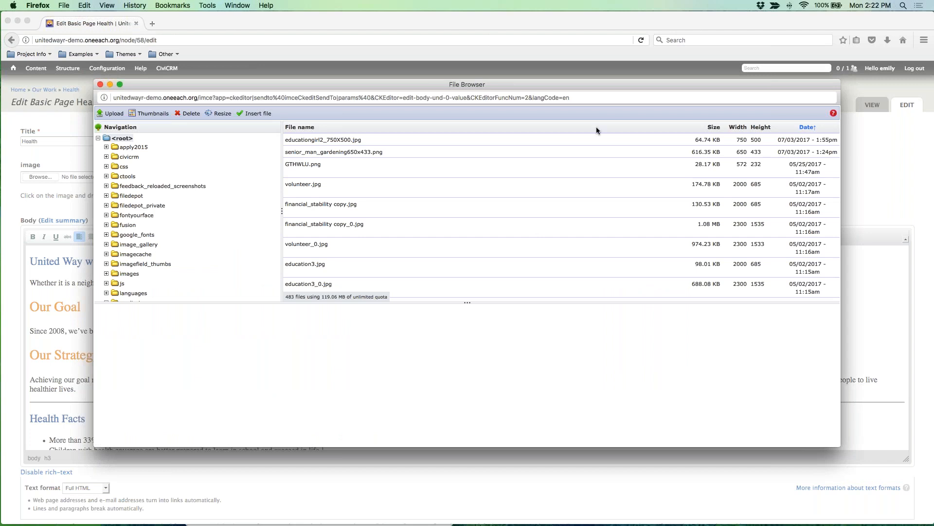
left_click(337, 152)
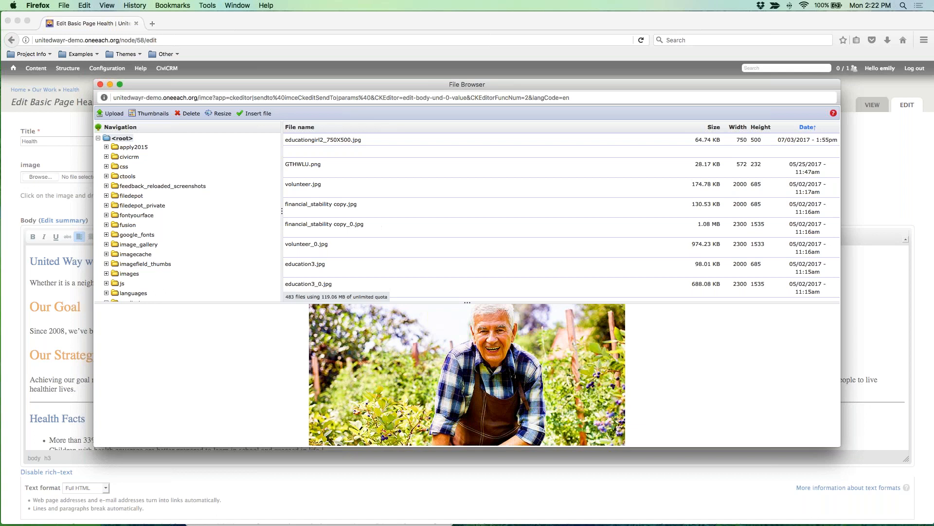
Upload senior_bicycles650x433.png from the General Images folder inside Useful Images and choose it as the image to insert
left_click(106, 114)
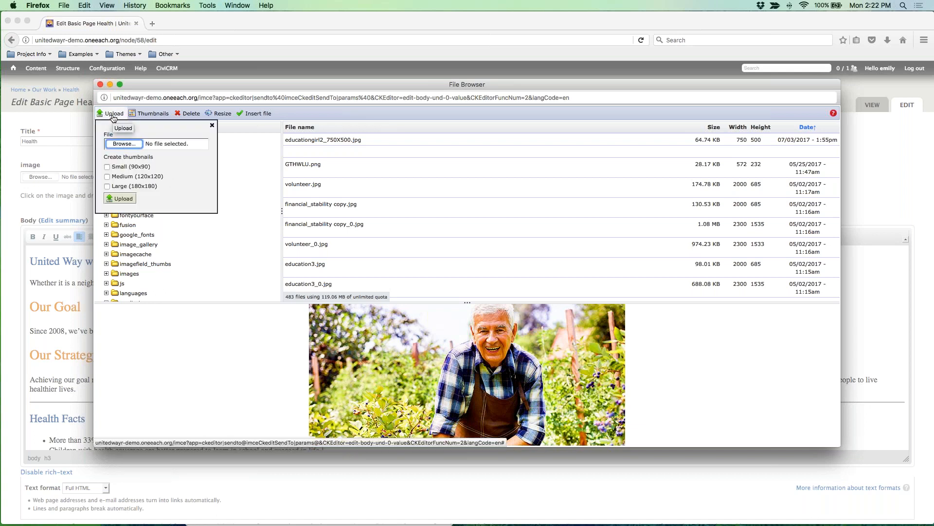
left_click(118, 145)
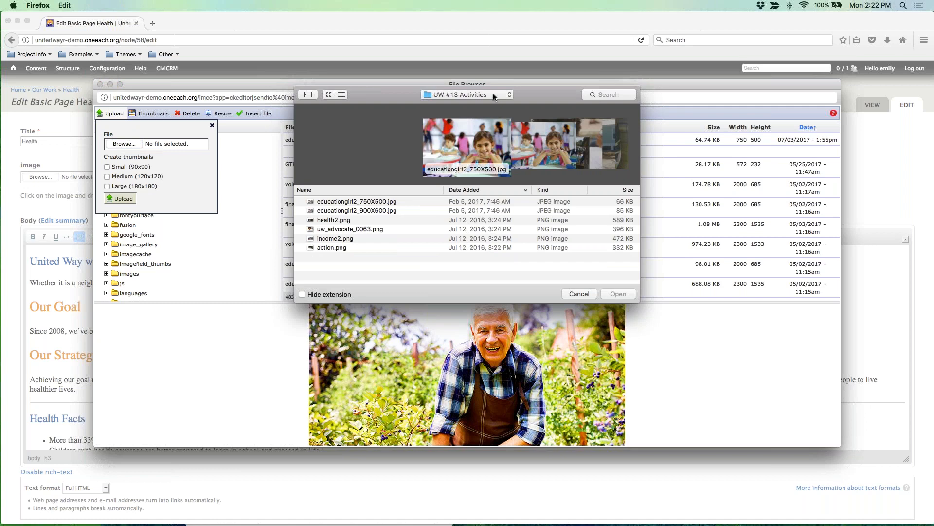
left_click(493, 97)
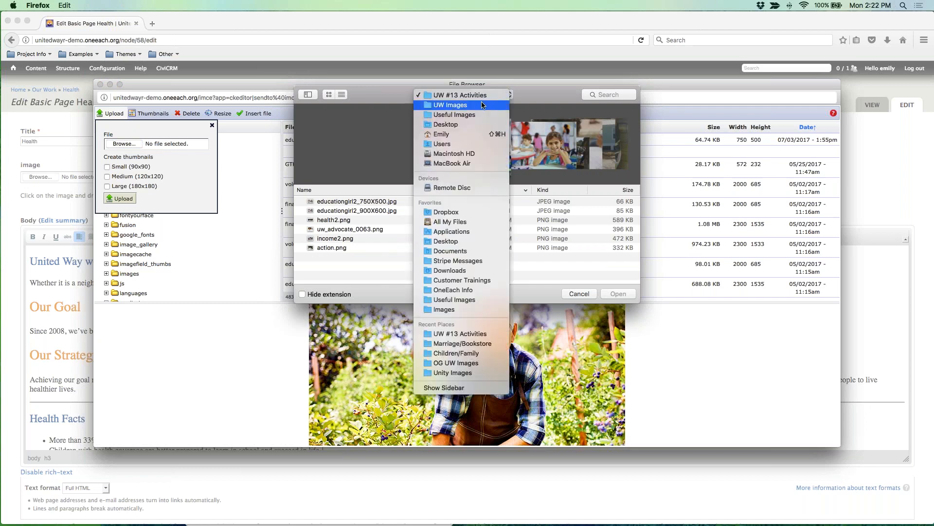
left_click(482, 105)
left_click(473, 95)
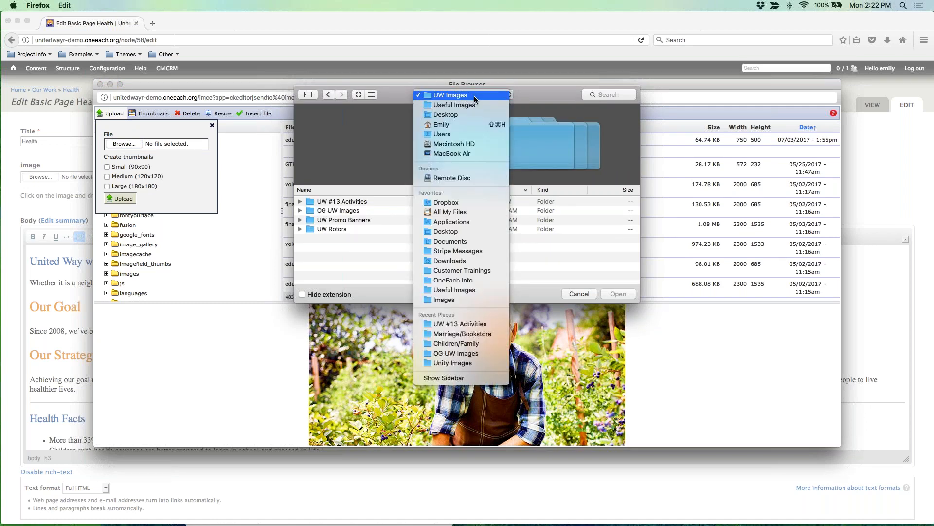
left_click(474, 105)
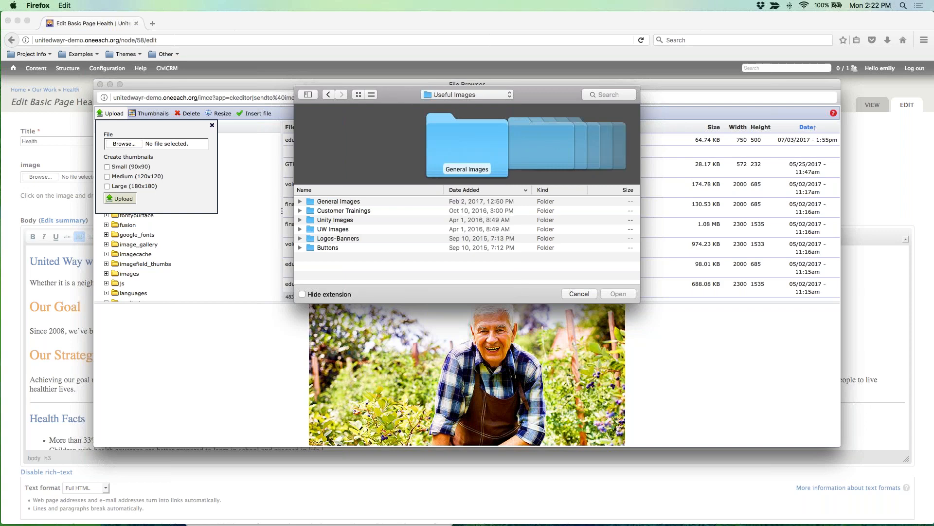
left_click(297, 203)
left_click(299, 201)
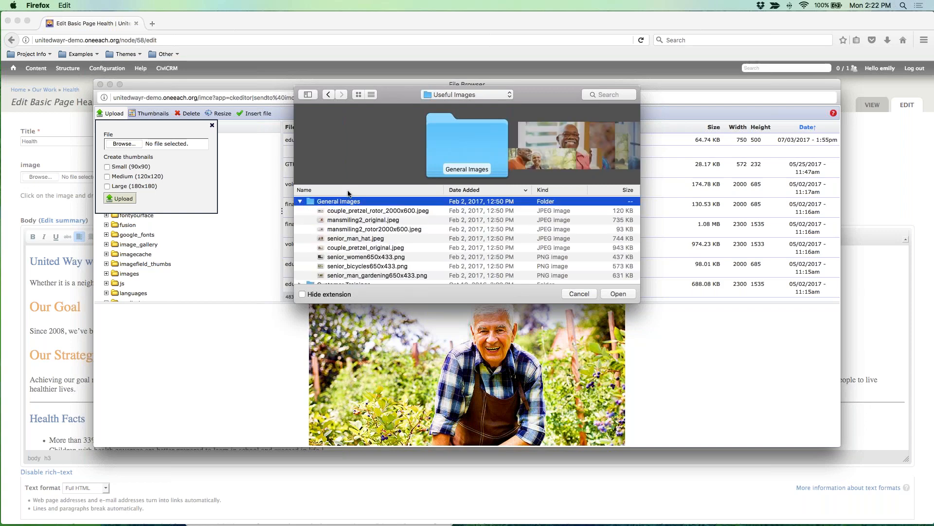
left_click(355, 265)
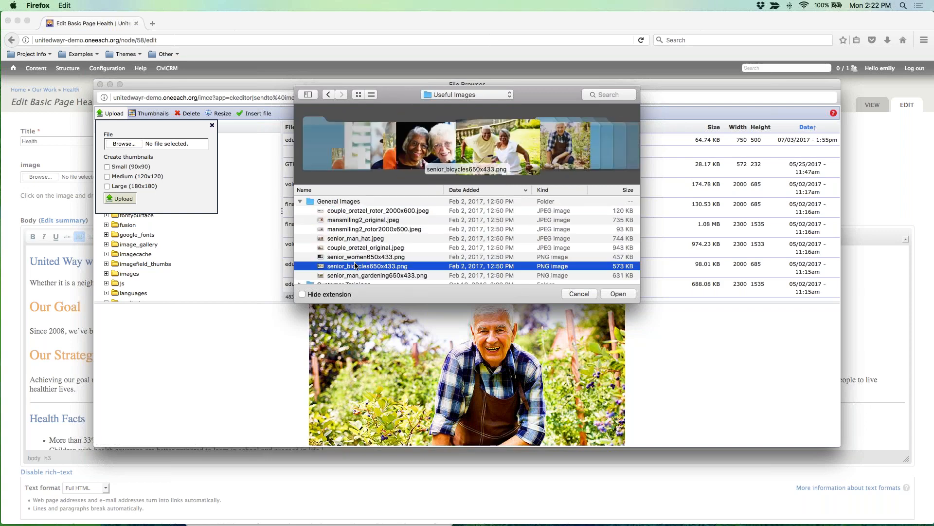
left_click(617, 293)
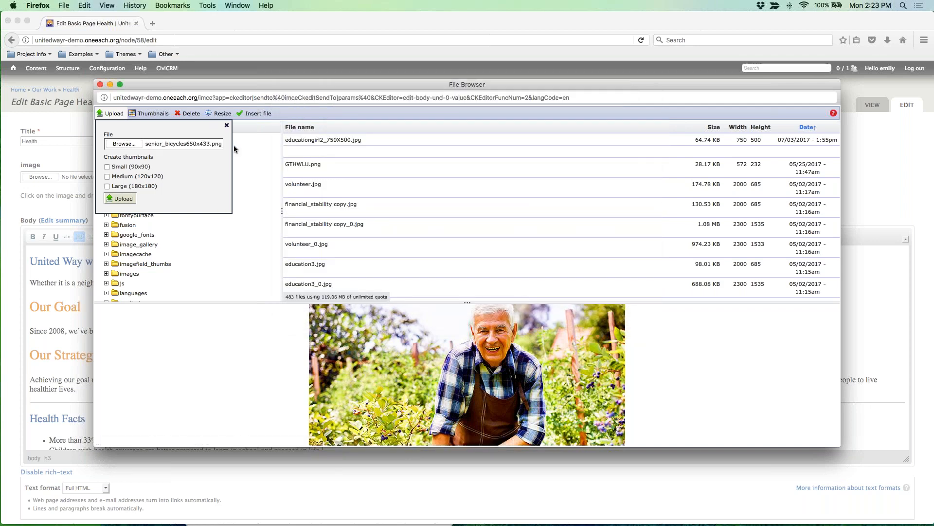
left_click(115, 200)
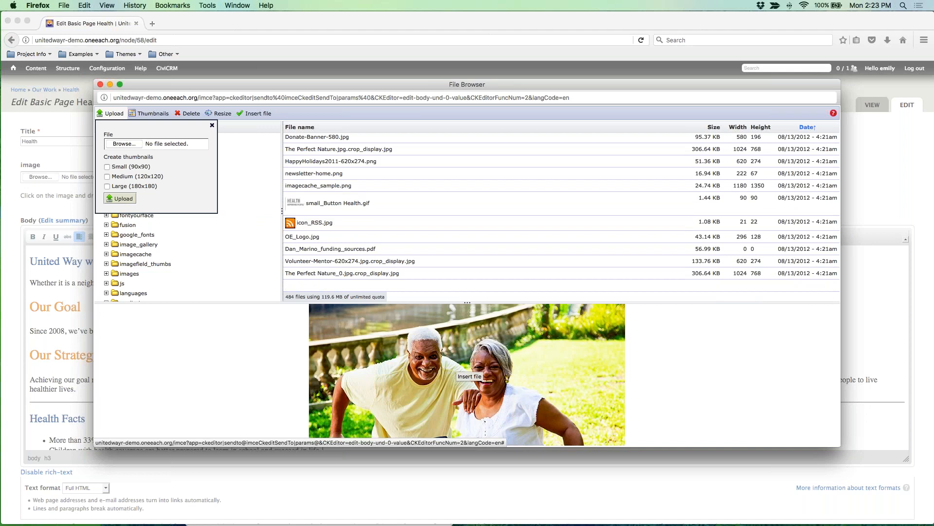
left_click(252, 115)
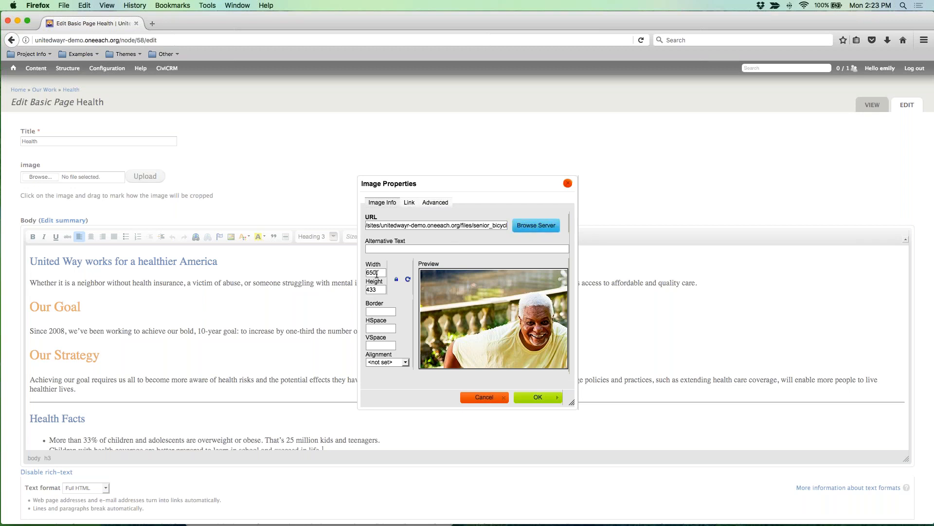
Set the image width to 350, unlock its aspect ratio, and clear the height
left_click_drag(376, 274, 335, 273)
type("350")
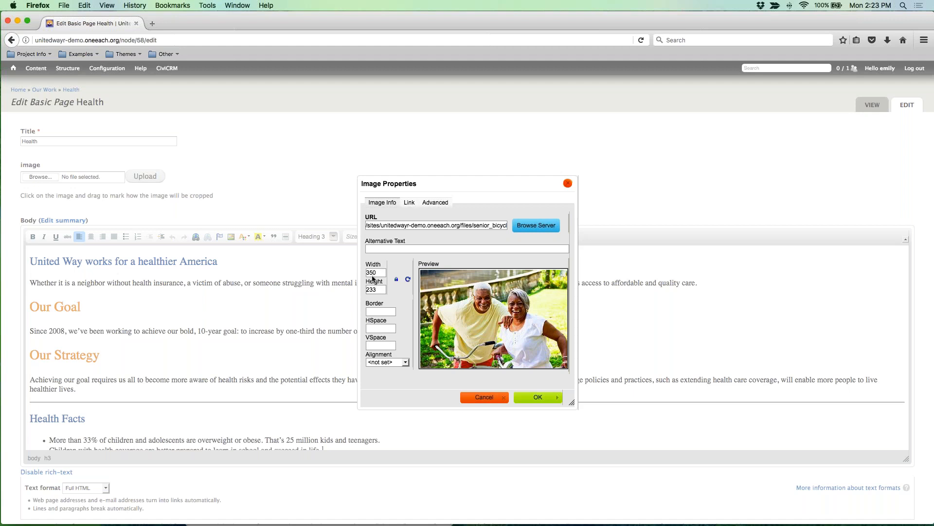
left_click(397, 279)
left_click_drag(382, 290, 345, 288)
key("BackSpace")
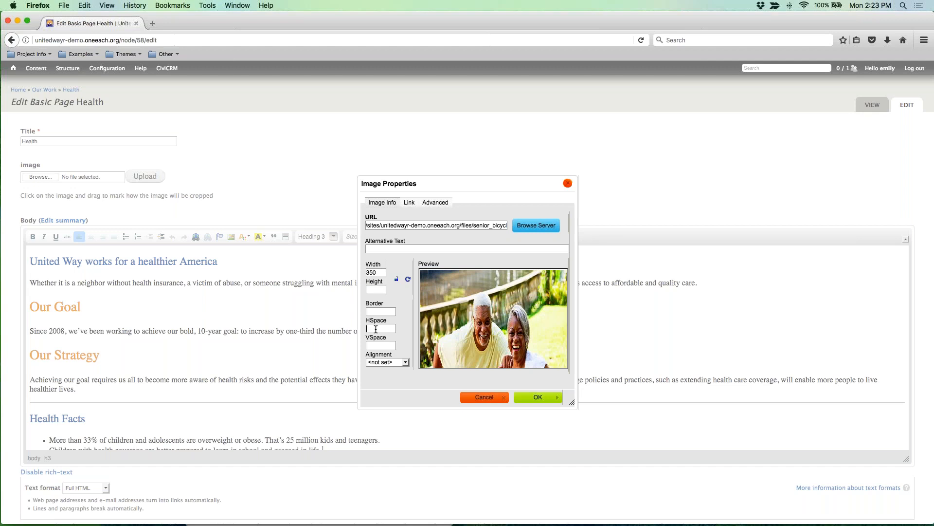
Give the image horizontal and vertical spacing of 5, align it right, and place it in the page body
type("5")
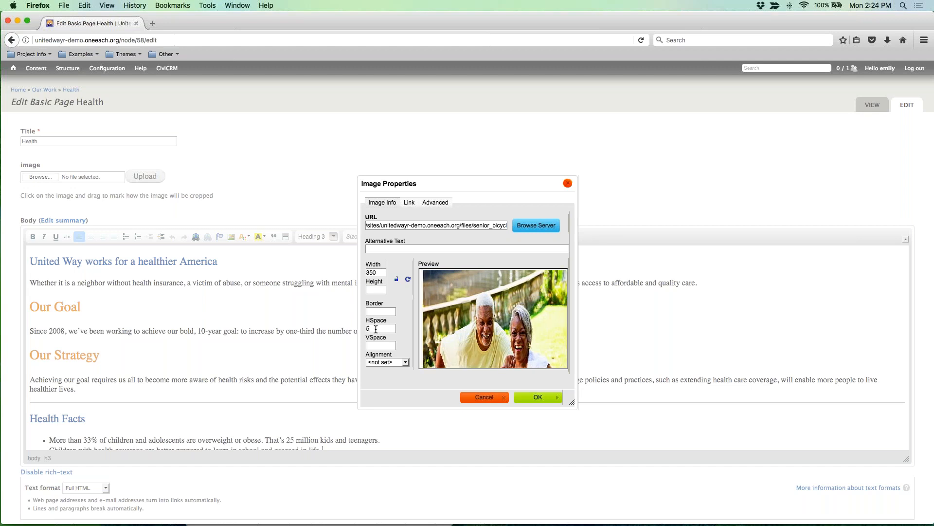
type("5")
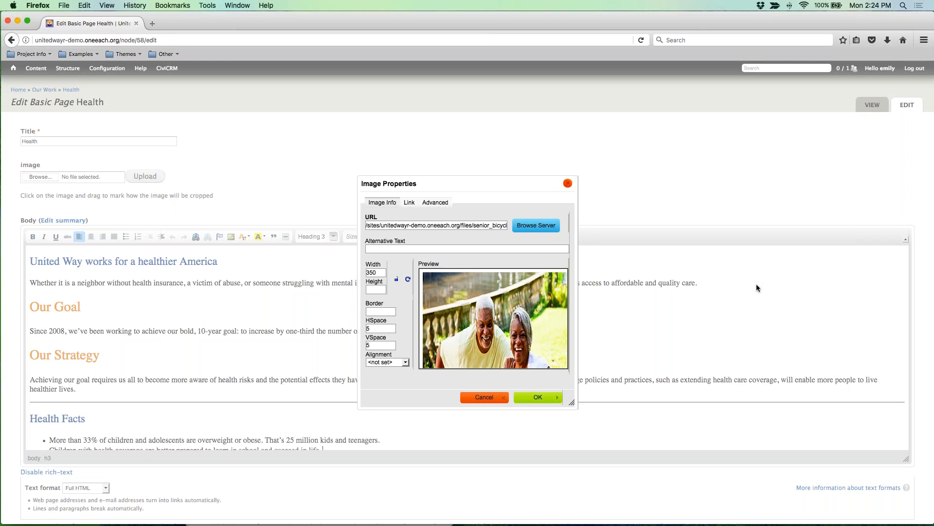
left_click(398, 362)
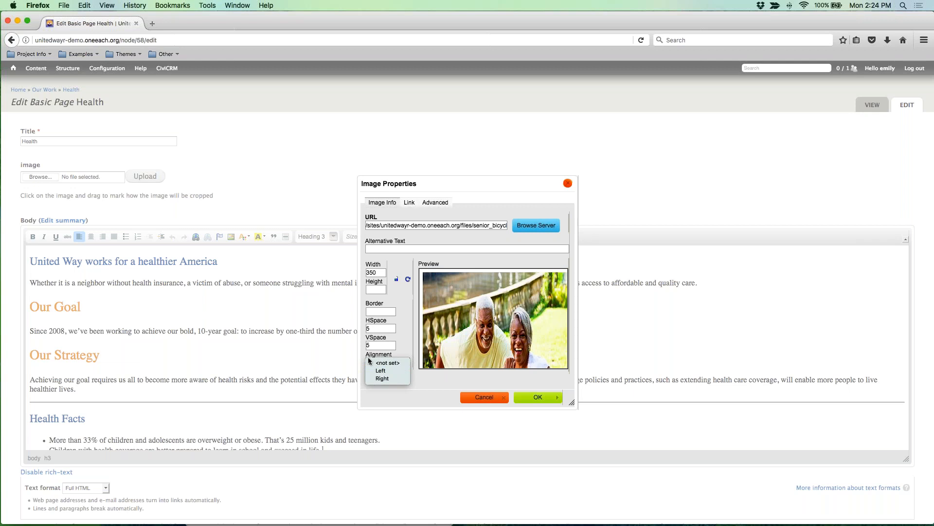
left_click(384, 378)
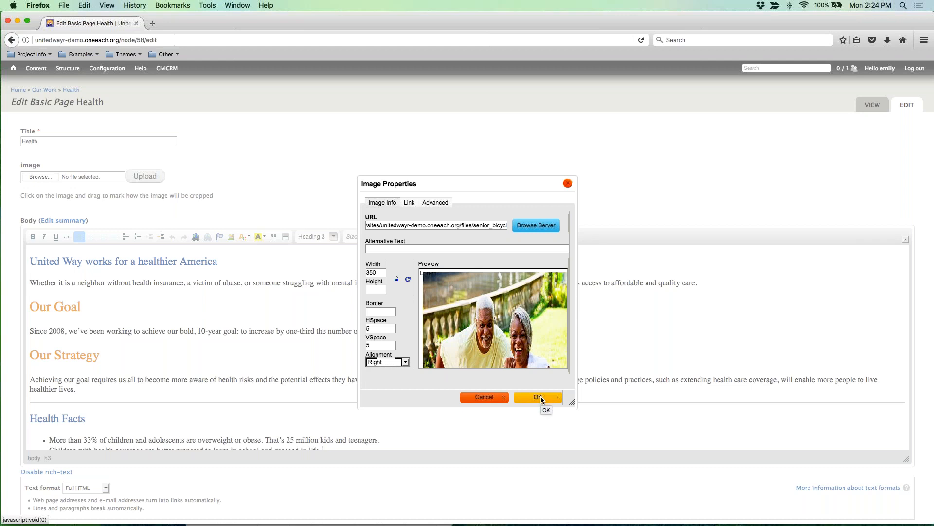
left_click(537, 397)
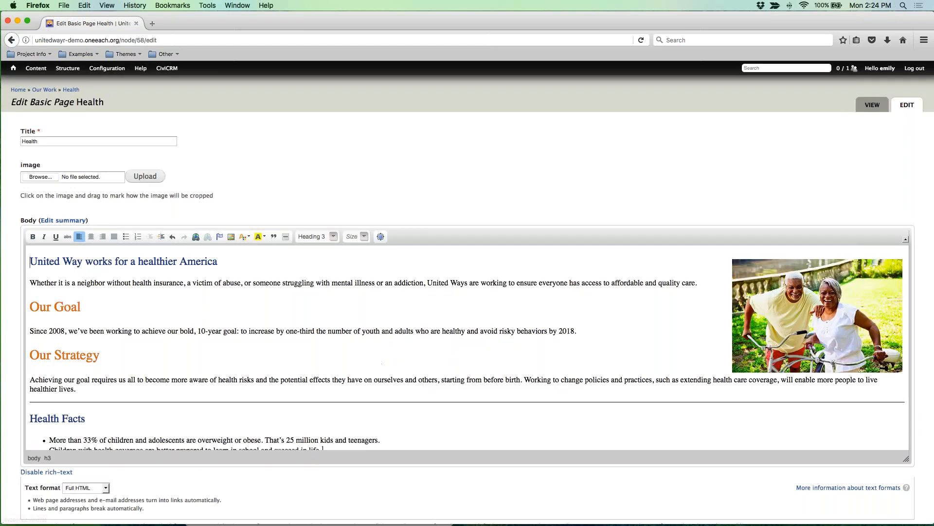
Save the edited Health page
scroll(425, 337, "down", 2)
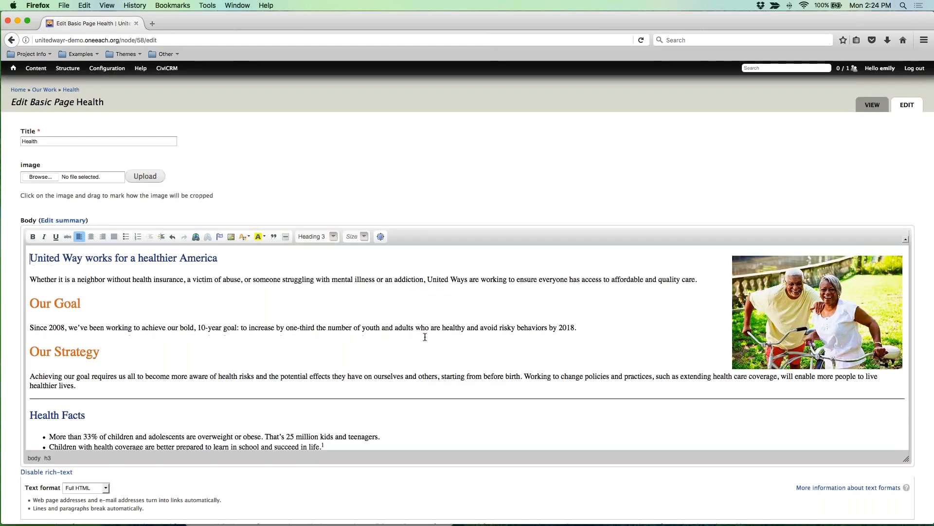
scroll(425, 337, "down", 10)
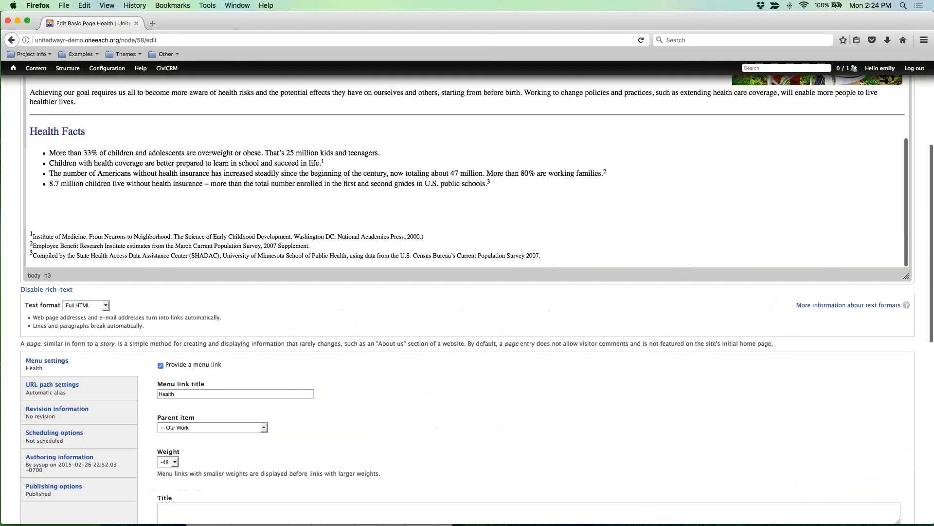
scroll(81, 432, "down", 10)
left_click(37, 495)
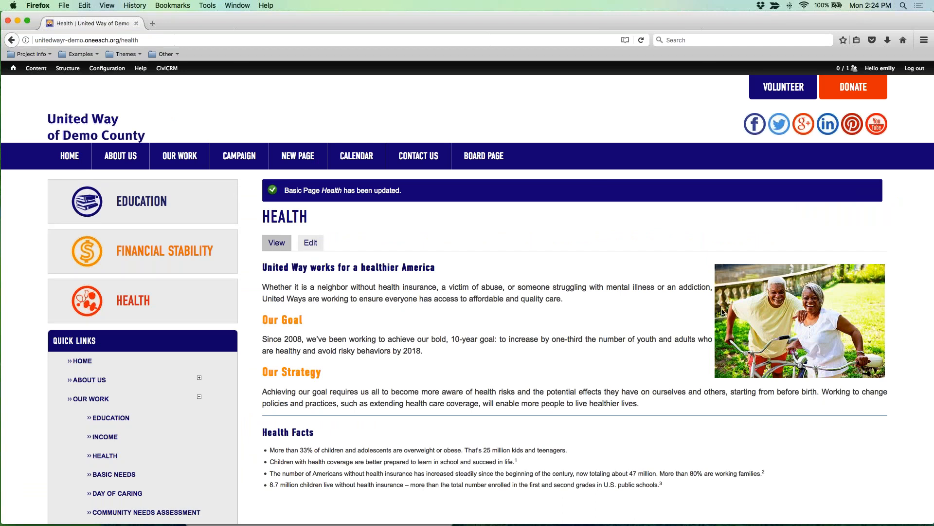
Reopen the Health page for editing and bring up the properties of the couple's photo in the body
left_click(312, 242)
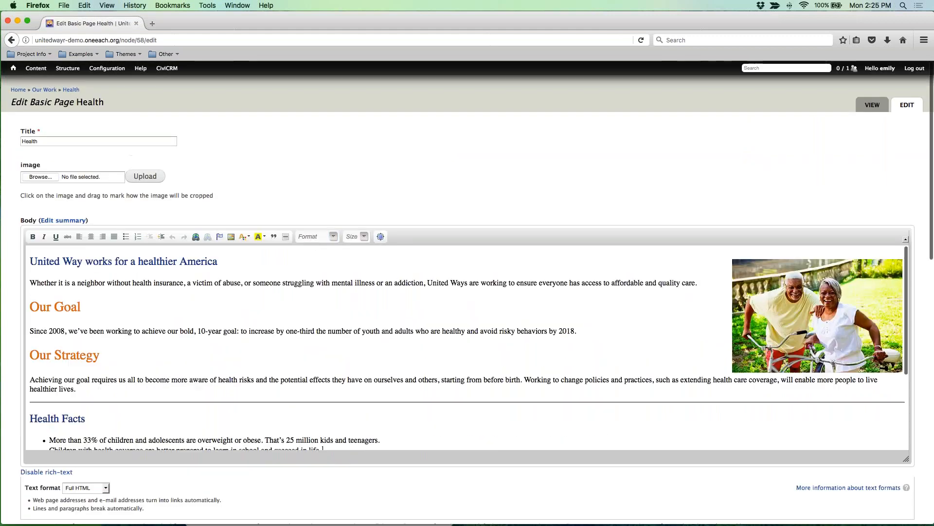
left_click(862, 319)
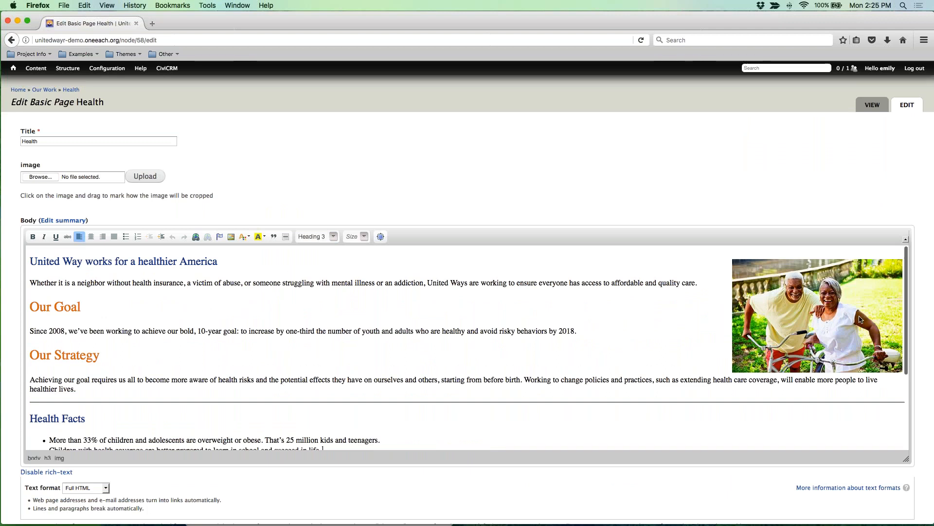
right_click(798, 293)
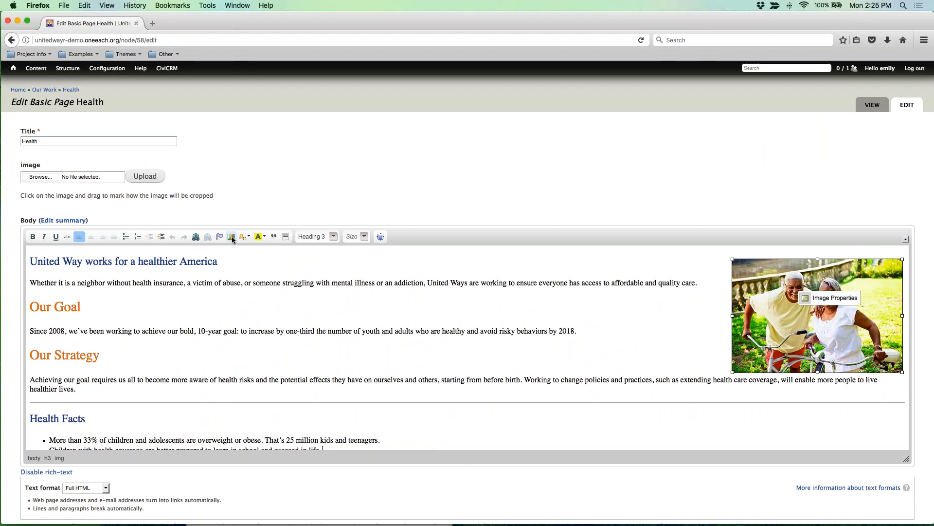
left_click(779, 349)
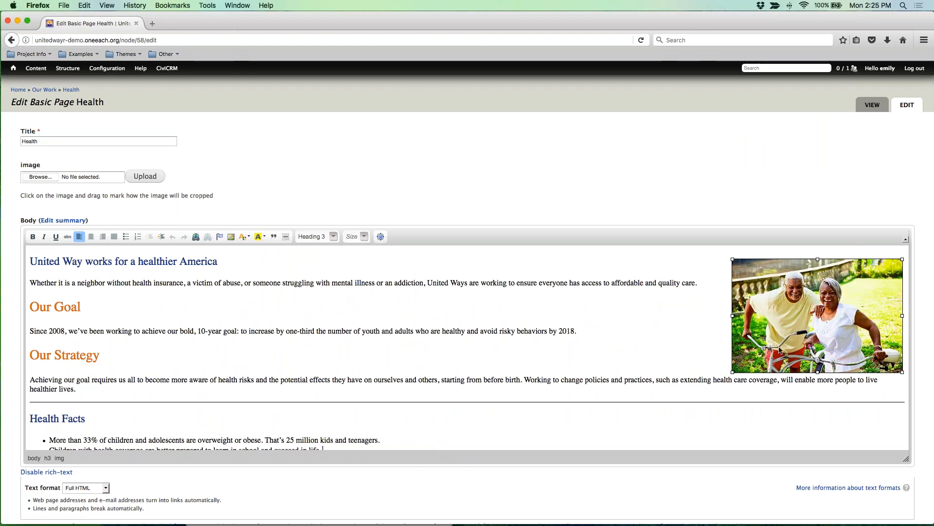
left_click(230, 238)
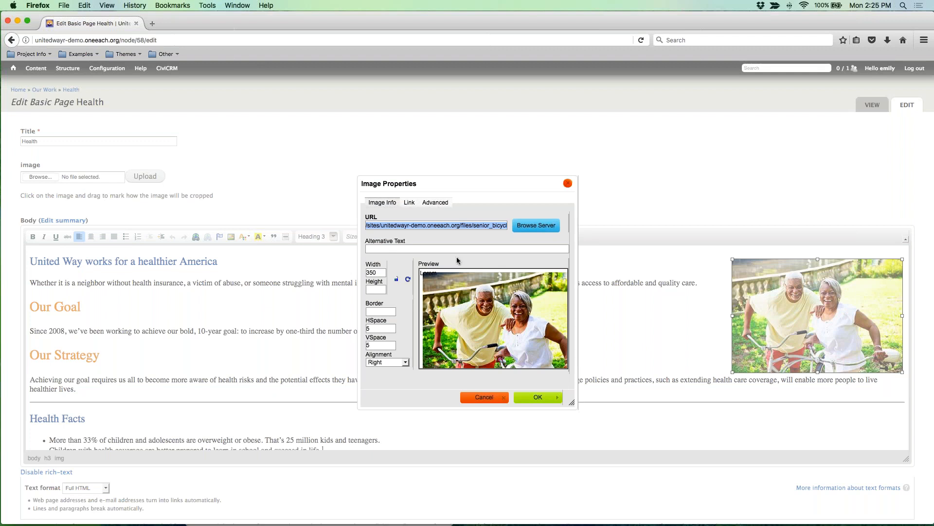
Try changing the photo's alignment to <not set>, then discard the image property changes
left_click_drag(377, 272, 325, 262)
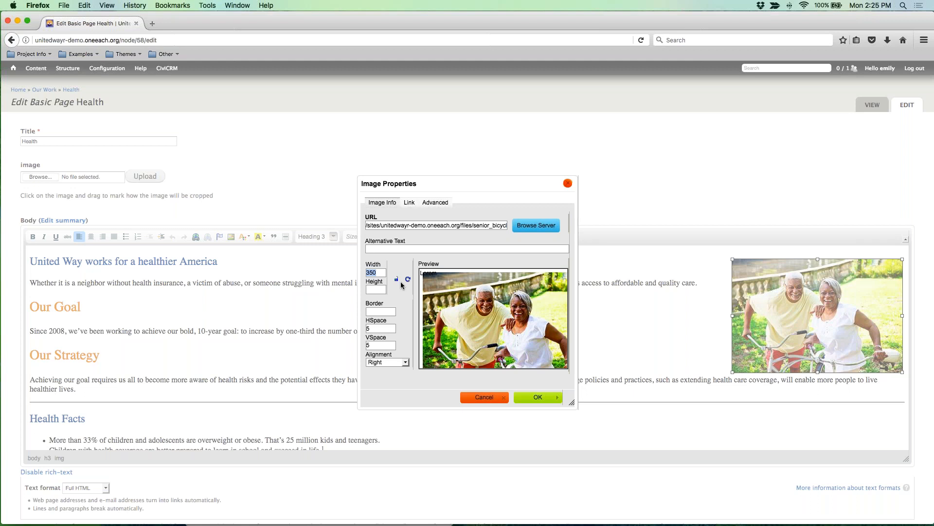
left_click(382, 362)
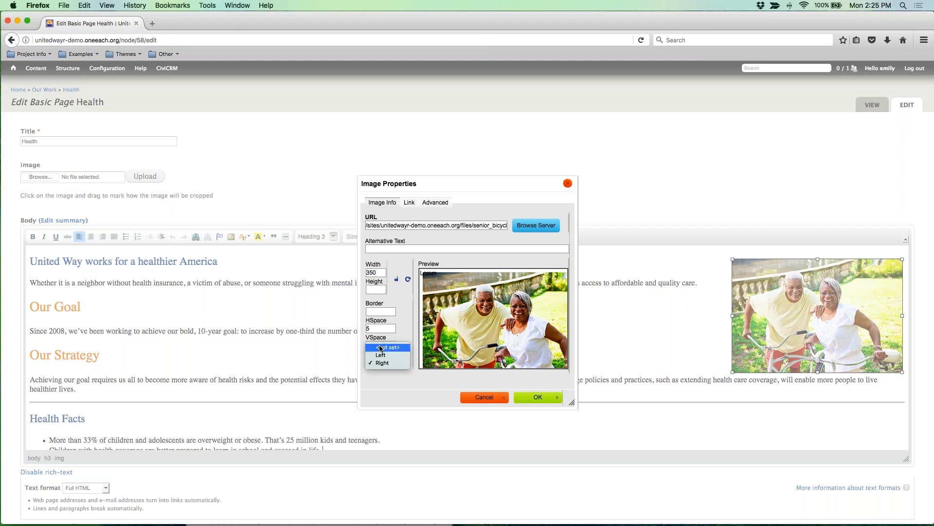
left_click(381, 348)
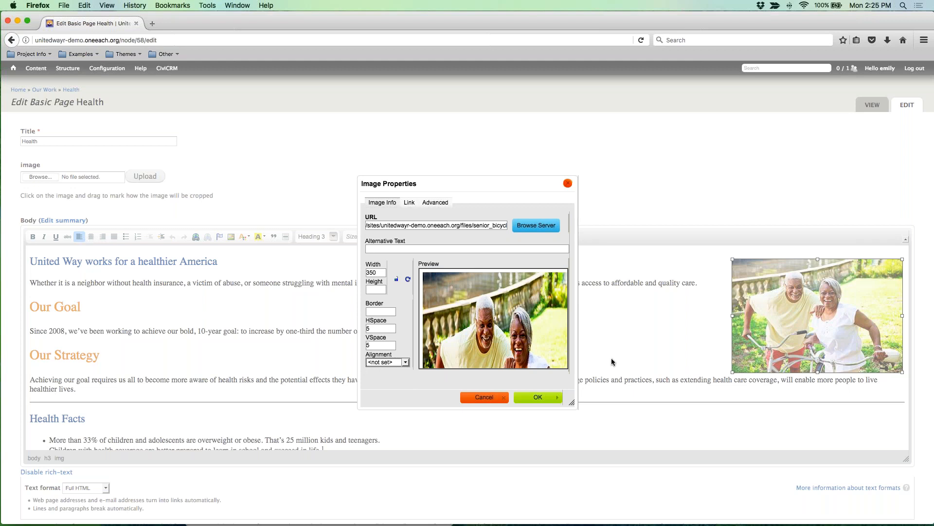
left_click(568, 183)
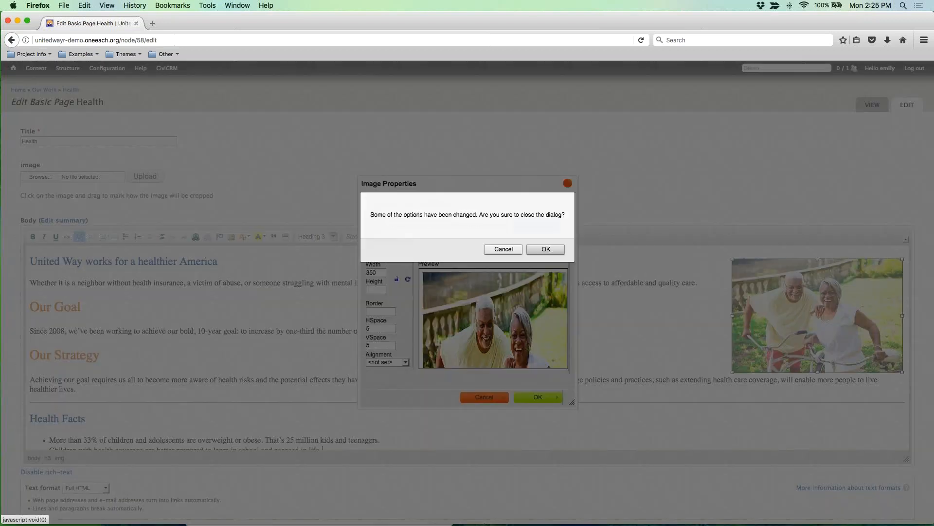
left_click(546, 248)
Return to the Health page's published view and open the OneEach support site from the site's help link
left_click(870, 104)
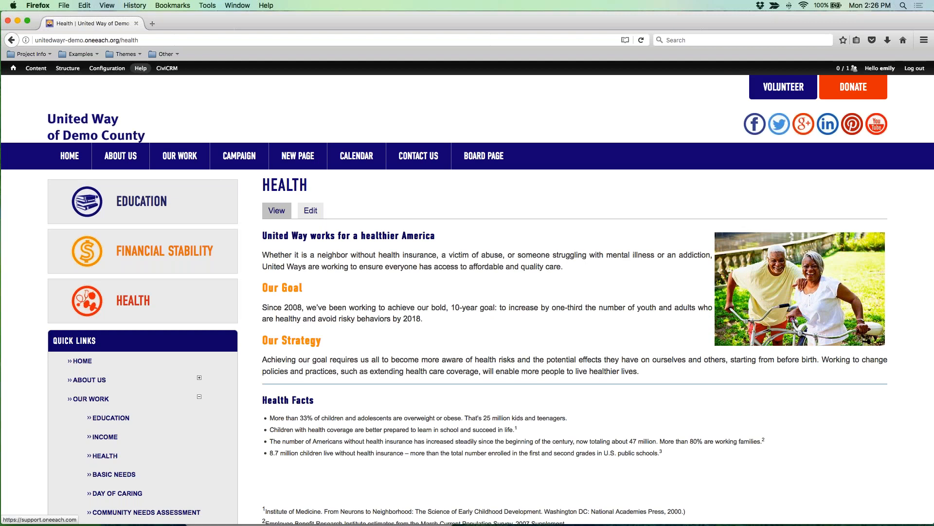
left_click(139, 68)
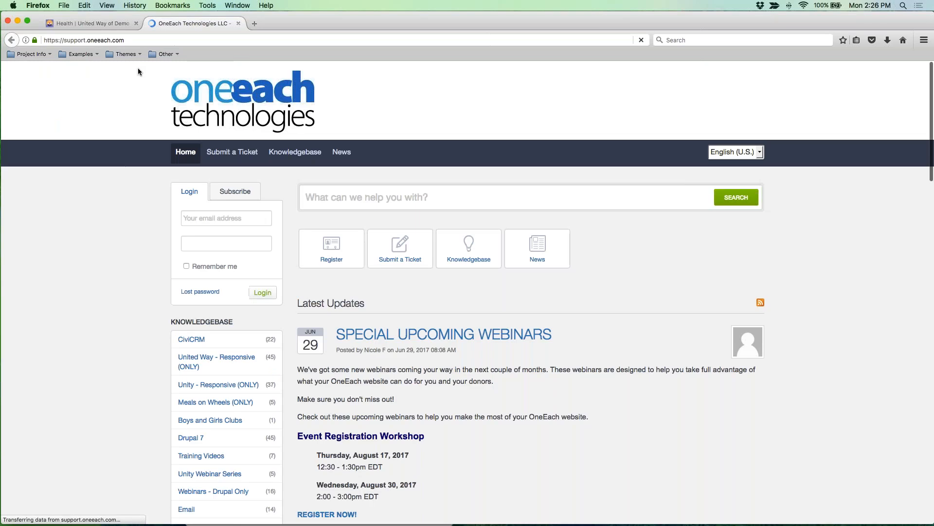